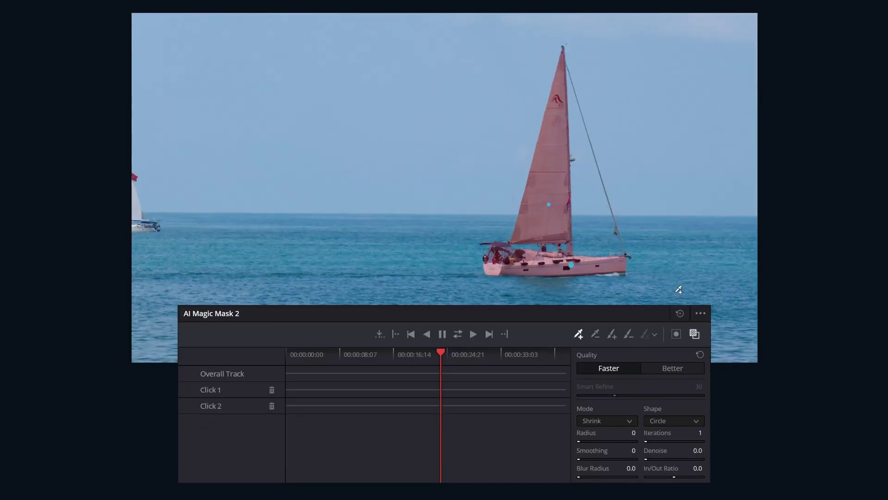
Add a backstay point to the sailboat mask, track it, and shift the boat's colour with Offset
click(605, 209)
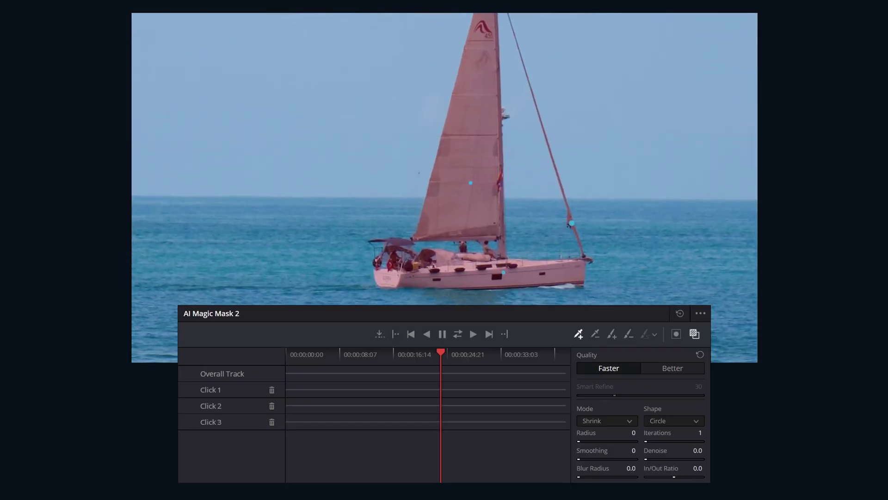
click(473, 333)
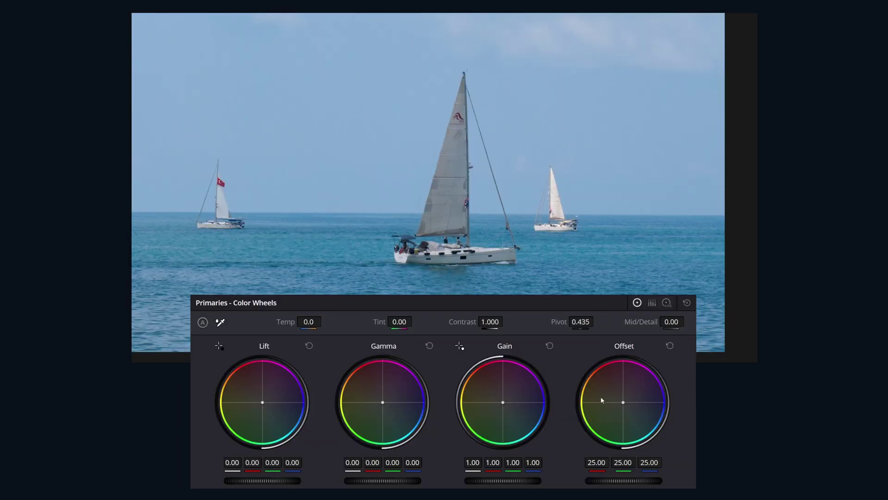
drag(600, 396, 657, 398)
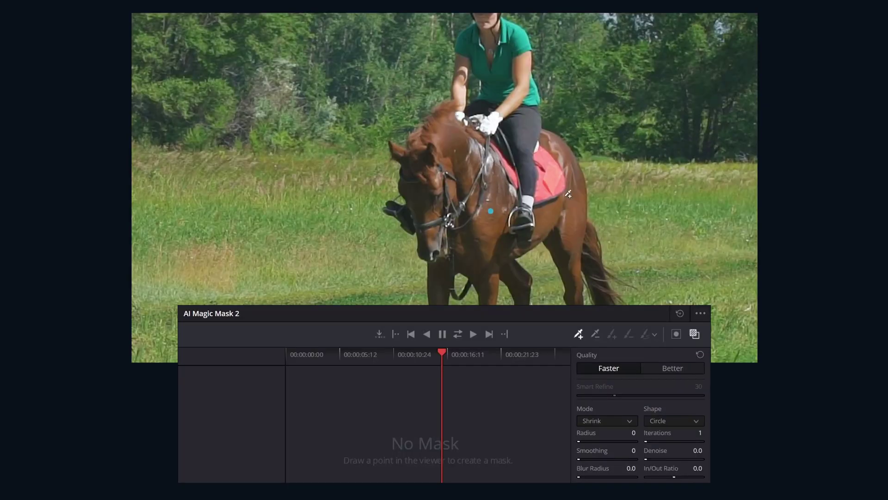
Mask the horse and rider with five points on the horse, glove, arm and rider
click(547, 179)
click(491, 211)
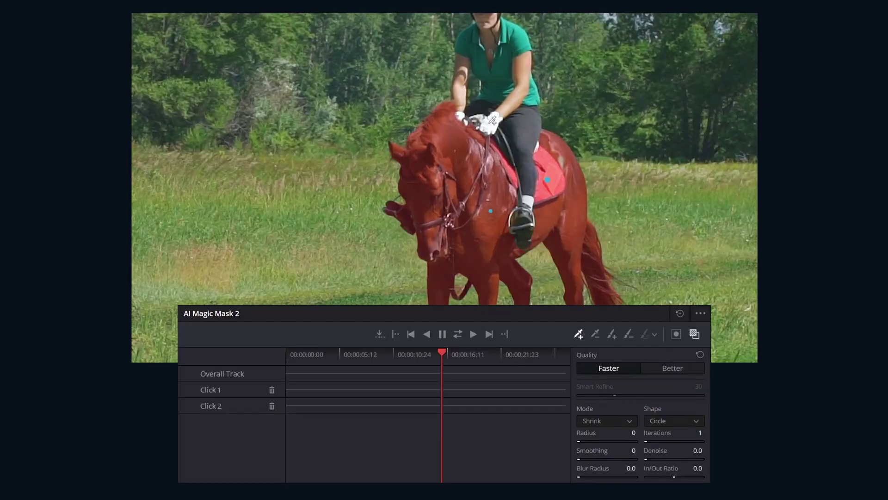
click(494, 123)
click(523, 76)
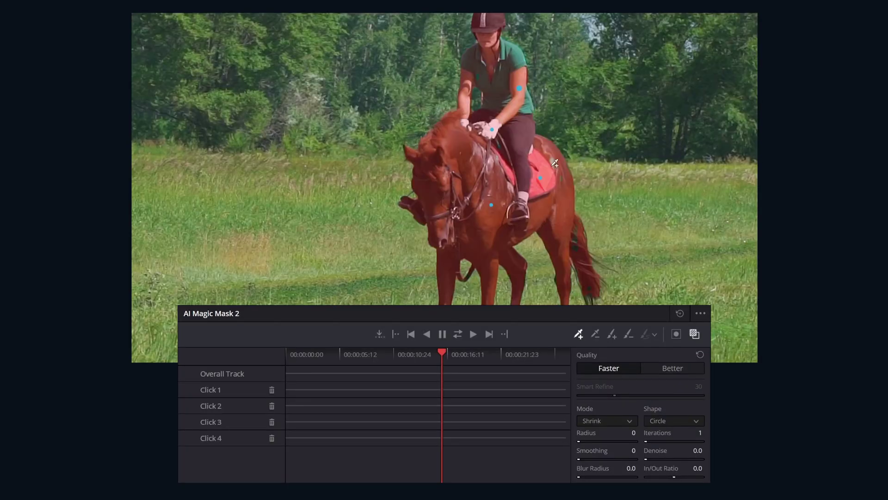
click(562, 177)
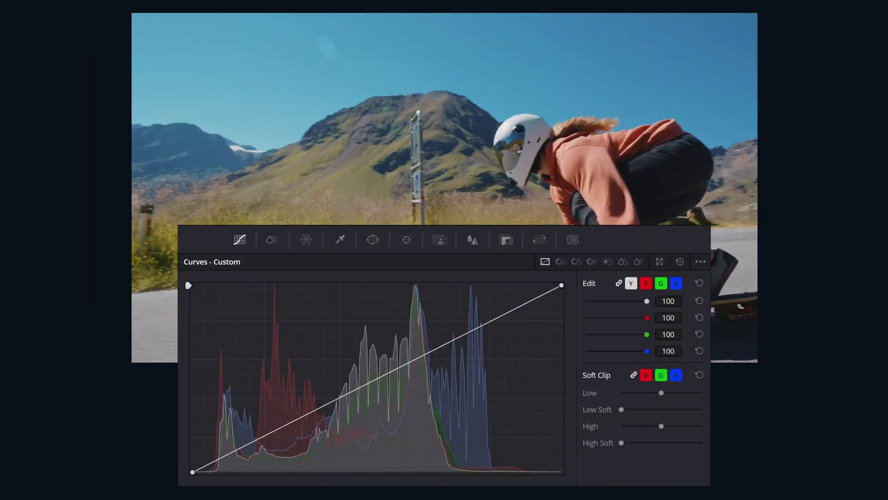
Open the AI Magic Mask palette on the skateboarder clip
click(439, 240)
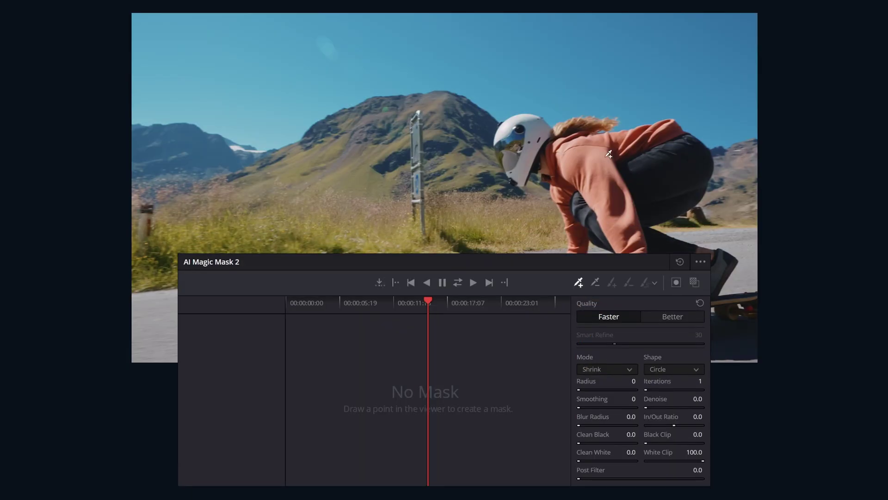
Mask the skater with points on the jacket, pants and shoe, with the red overlay shown
click(598, 166)
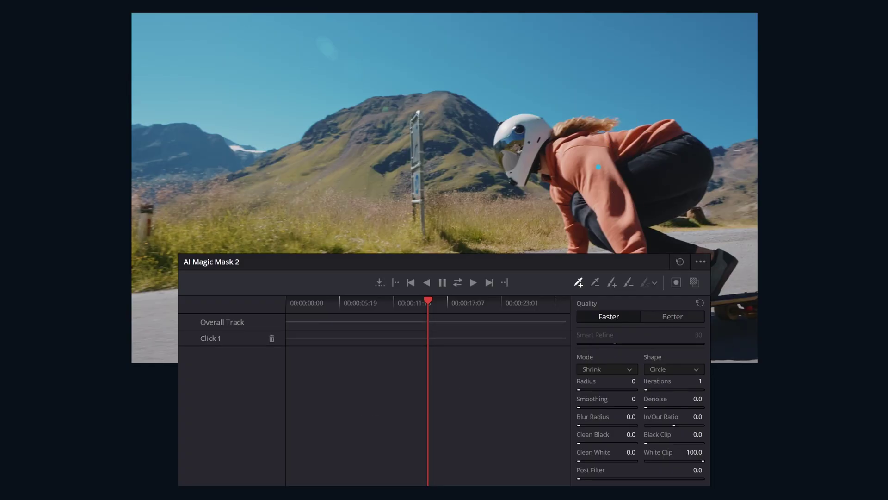
click(694, 283)
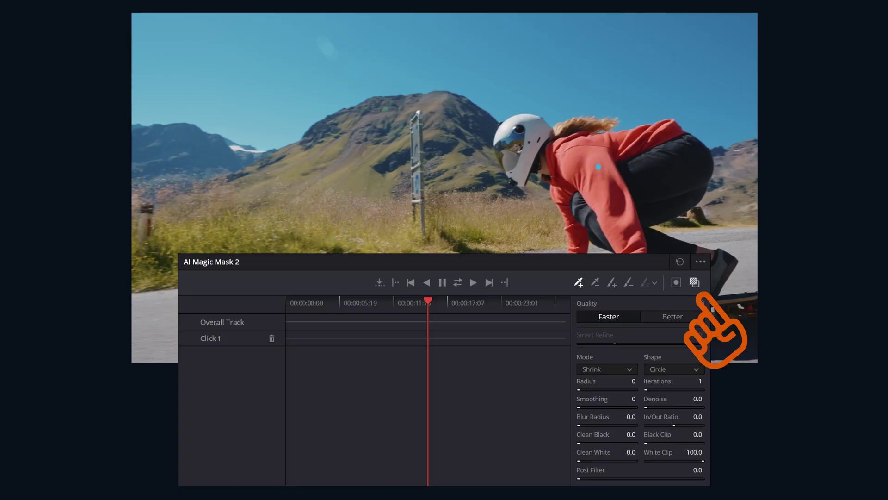
click(657, 169)
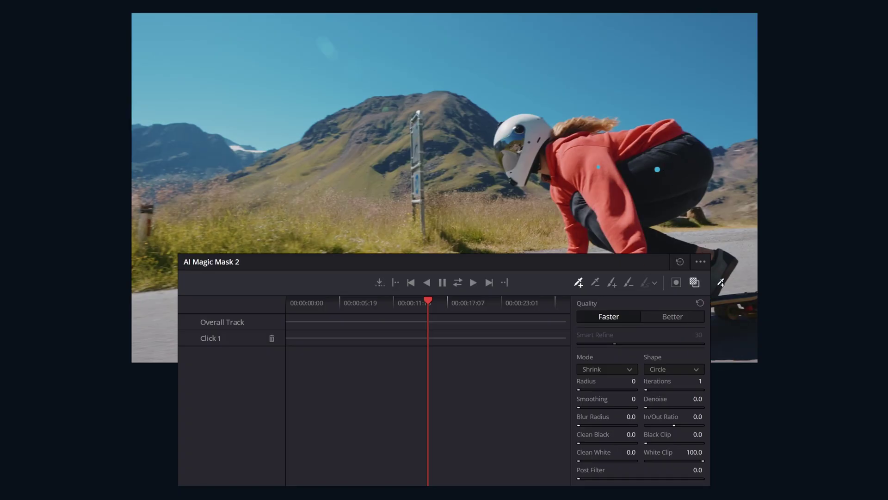
click(719, 265)
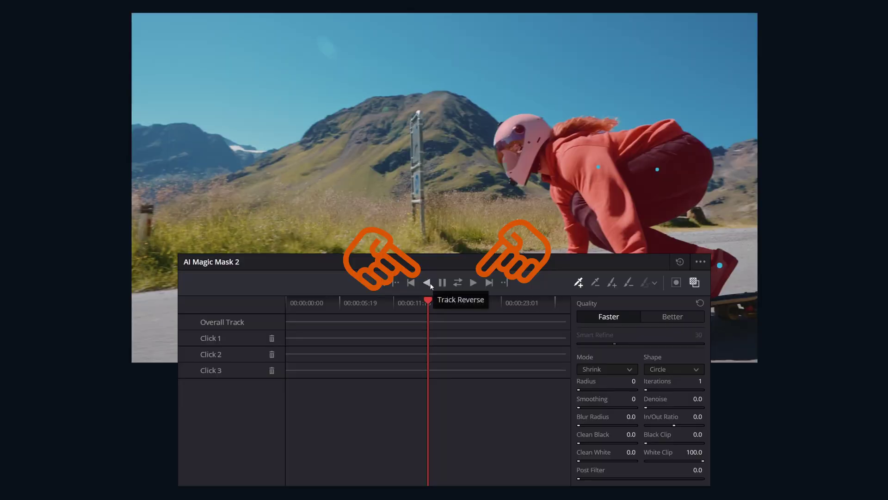
Track the skater mask in reverse from about 00:00:11:13 back to 00:00:05:19, then stop
click(426, 282)
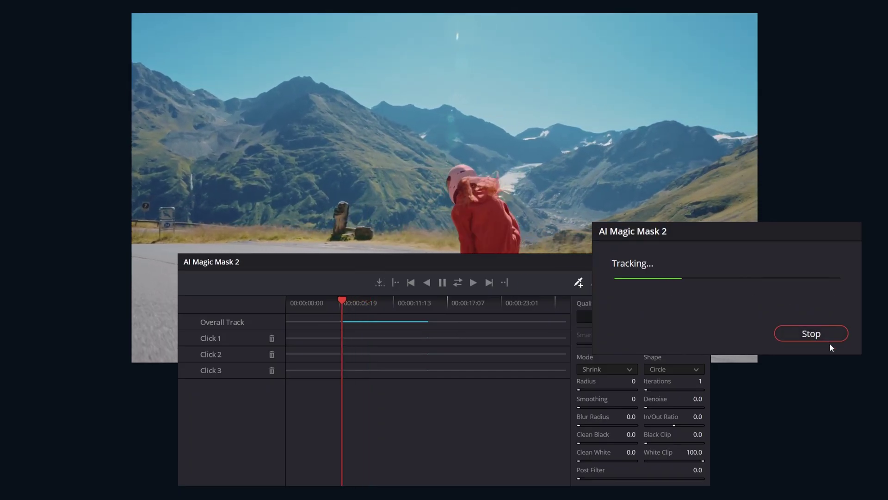
click(811, 333)
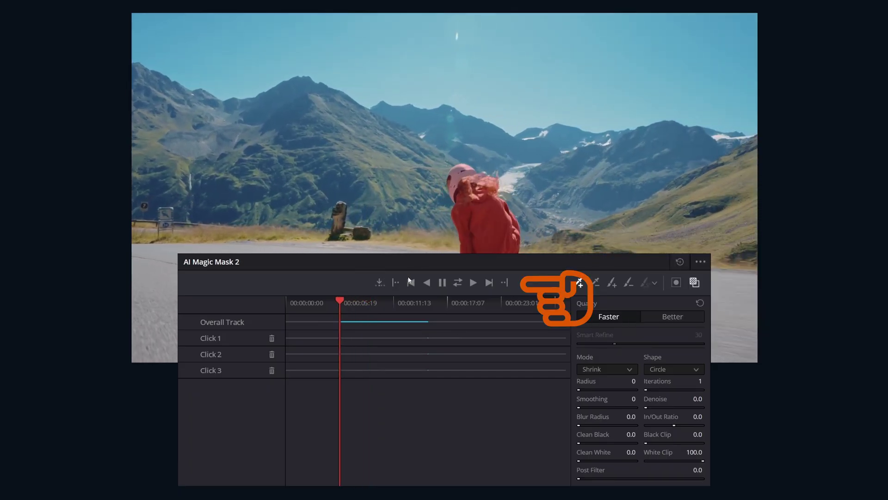
Jump between the tracked range's end and start, re-run tracking, and finish on the last tracked frame
click(379, 282)
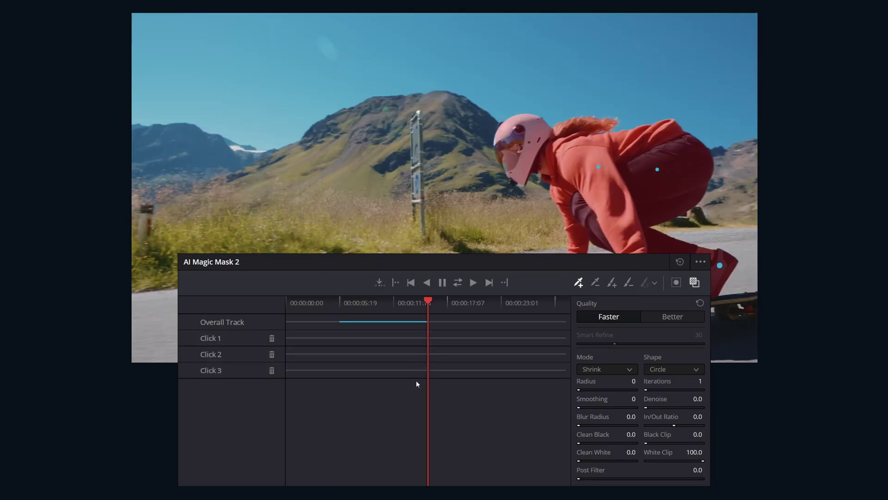
click(396, 283)
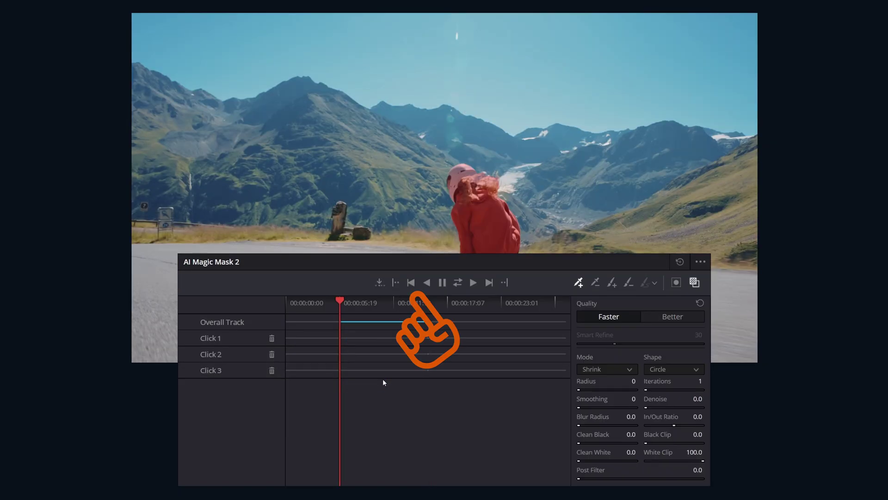
click(411, 283)
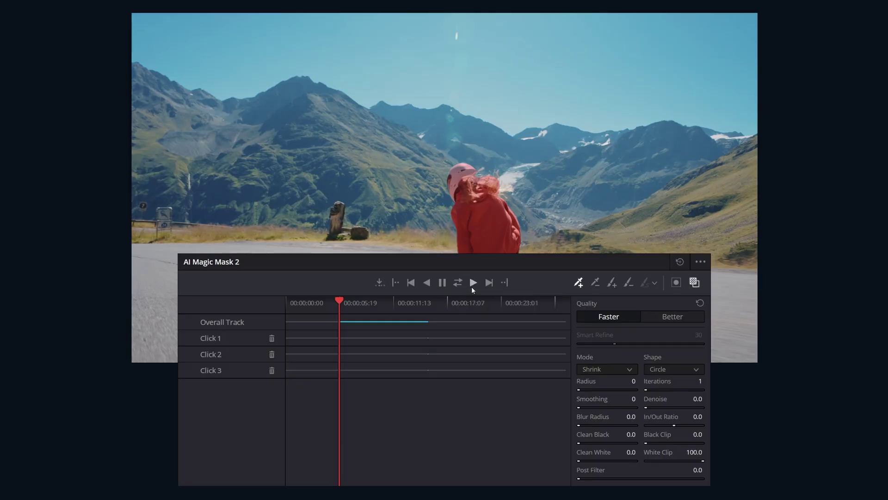
click(504, 283)
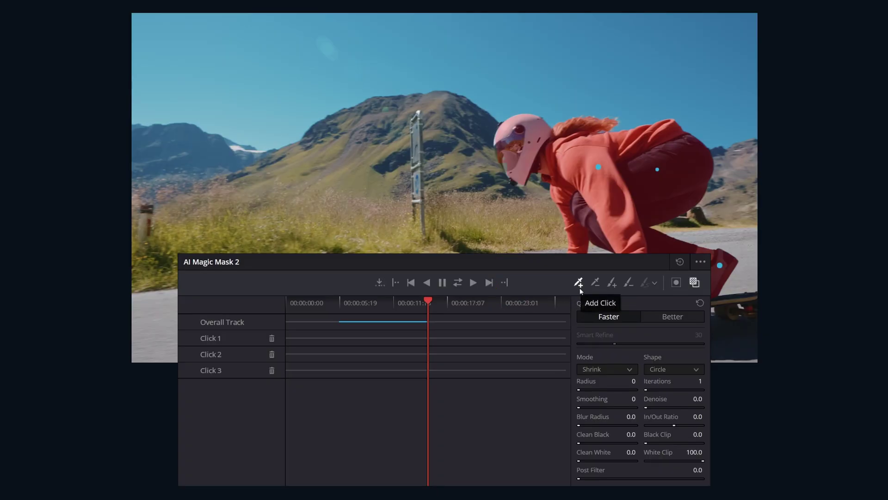
Switch to Add Paint Stroke, toggle the background overlay on and off, then show the red subject overlay
click(609, 288)
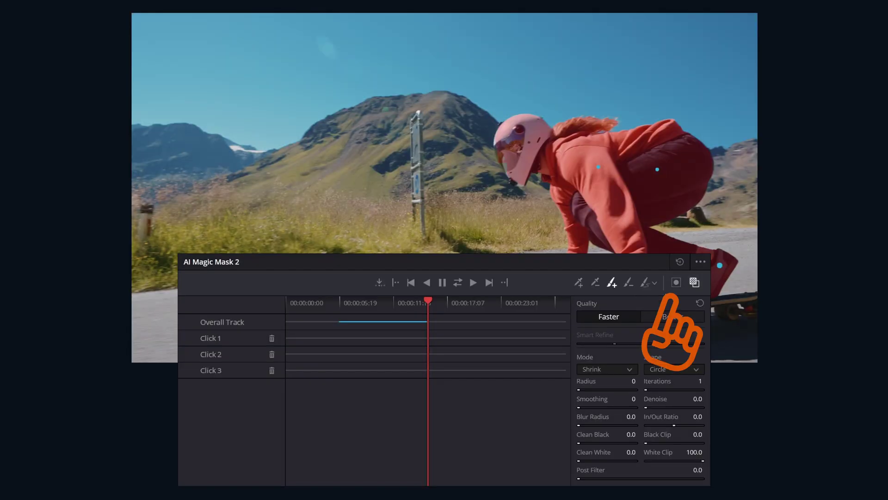
click(676, 283)
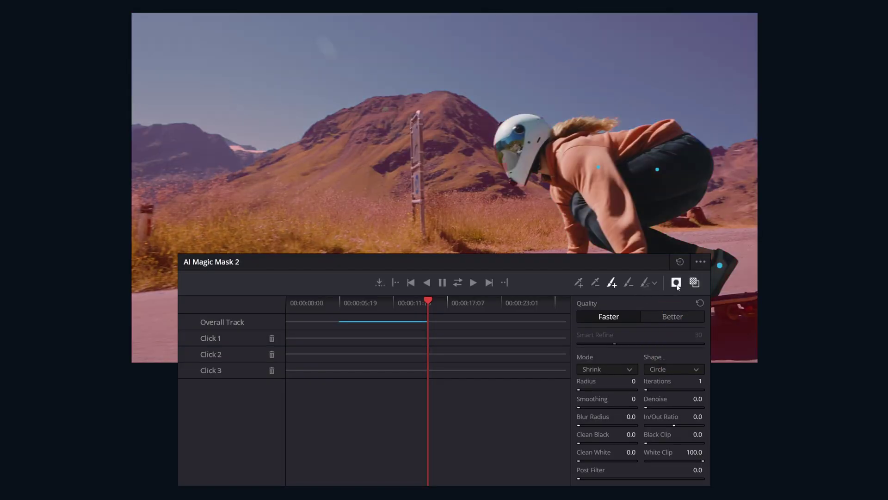
click(676, 283)
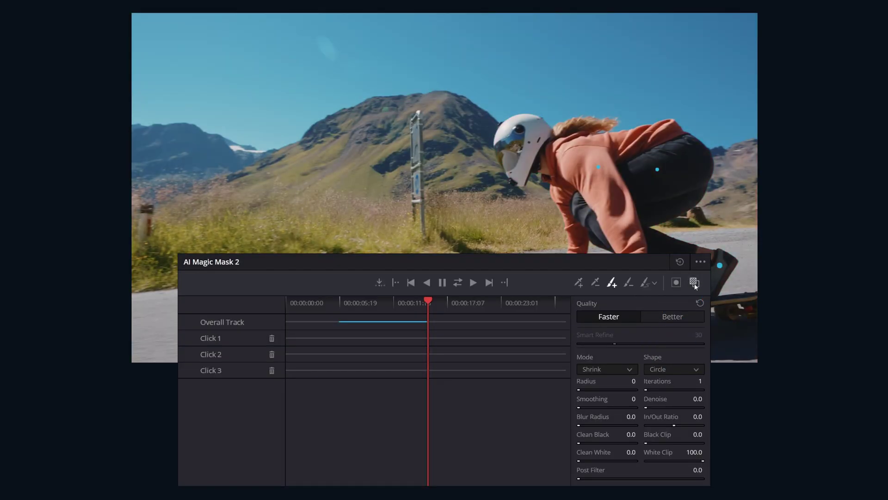
click(694, 285)
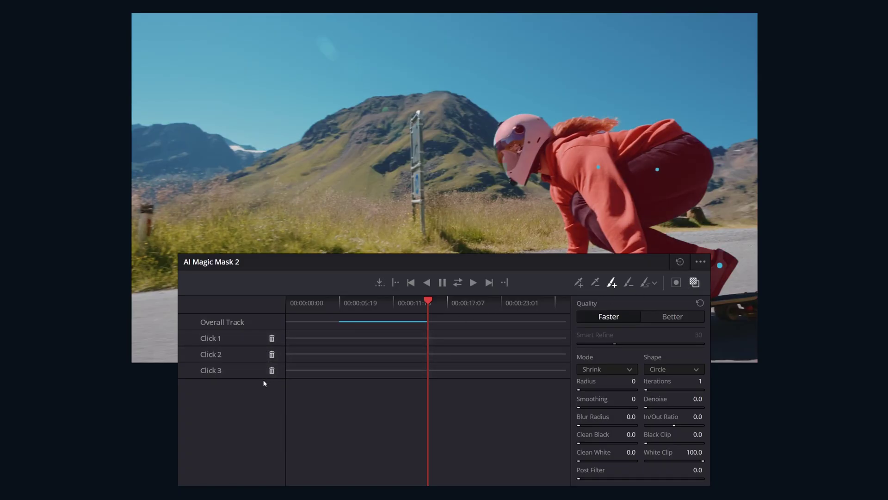
Inspect mask points Click 1, Click 2 and Click 3, then set mask quality to Better
click(241, 340)
click(243, 354)
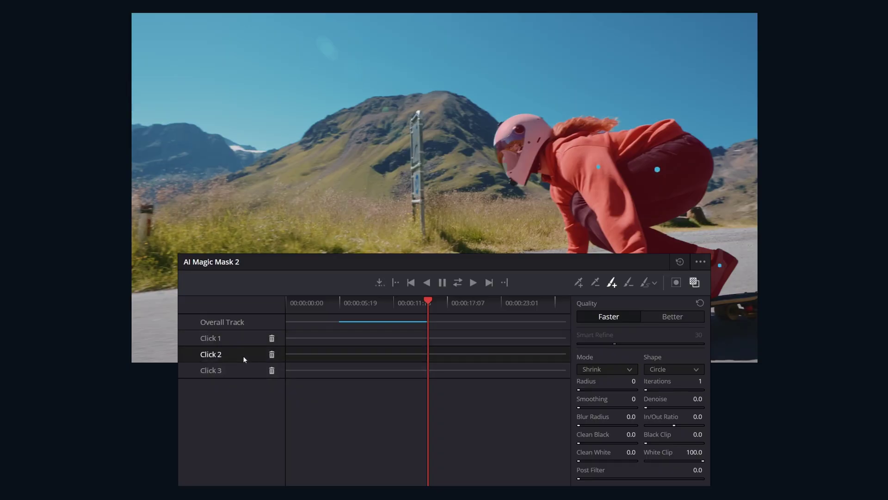
click(242, 370)
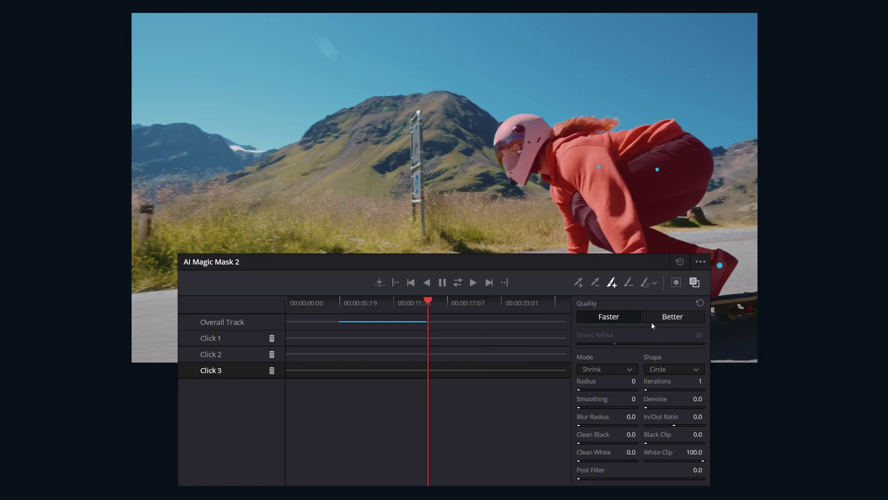
click(666, 318)
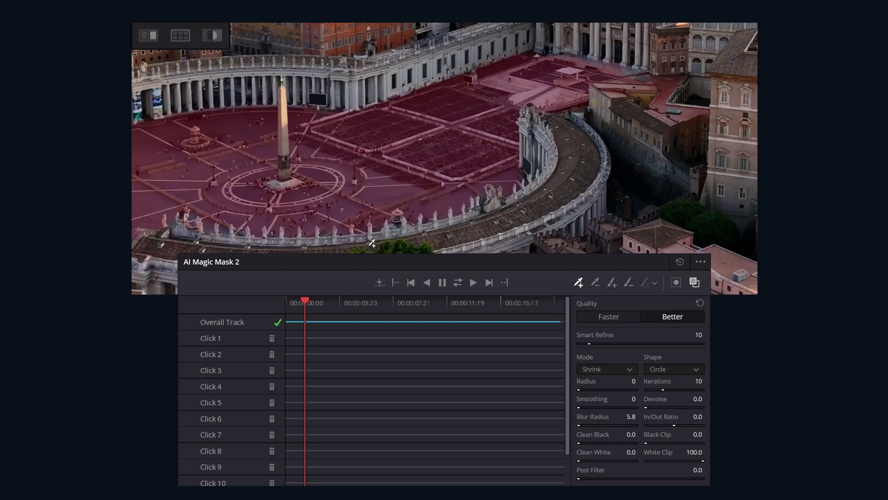
Show the plaza mask as a black-and-white matte and browse the refine Mode and Shape options
click(211, 35)
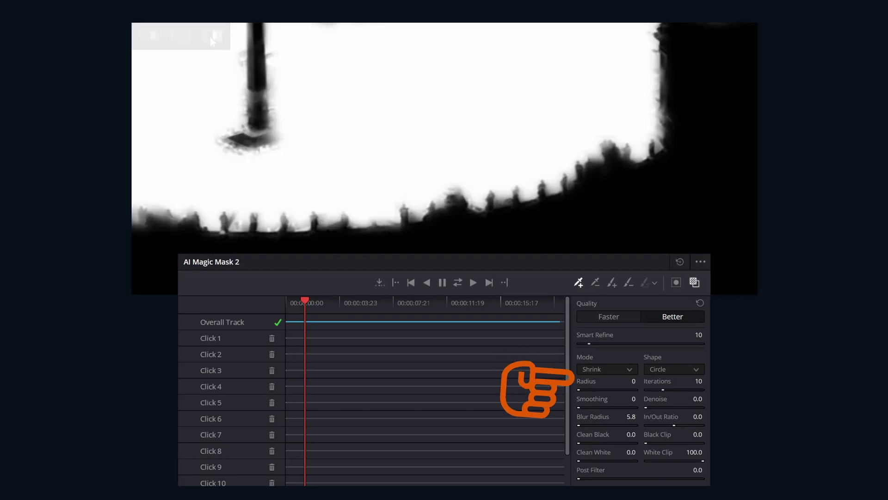
click(633, 369)
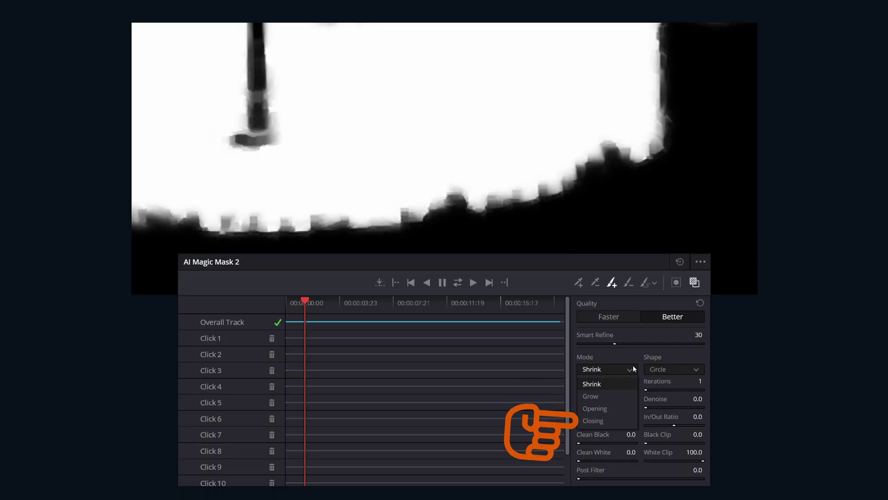
click(696, 369)
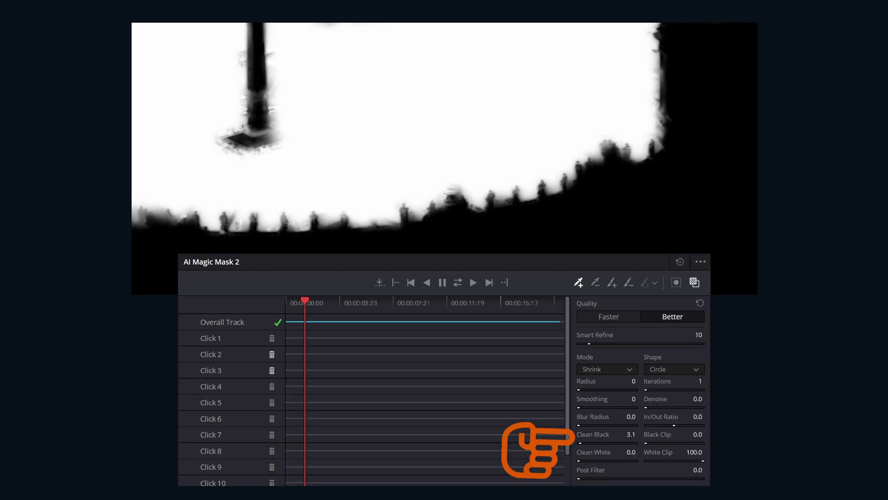
Reset Clean Black, then try Clean White at 20 and Post Filter at 21.7, resetting each to 0
double_click(601, 442)
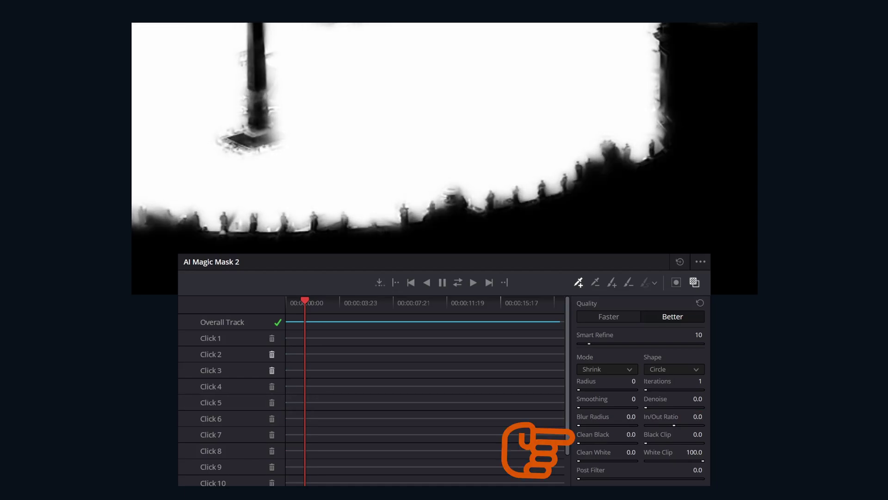
drag(594, 453, 605, 453)
double_click(597, 460)
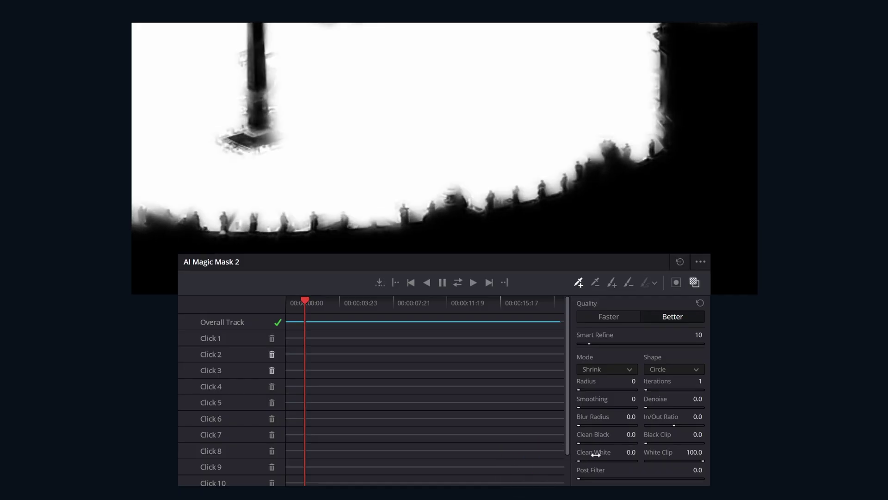
drag(596, 470, 606, 470)
double_click(605, 479)
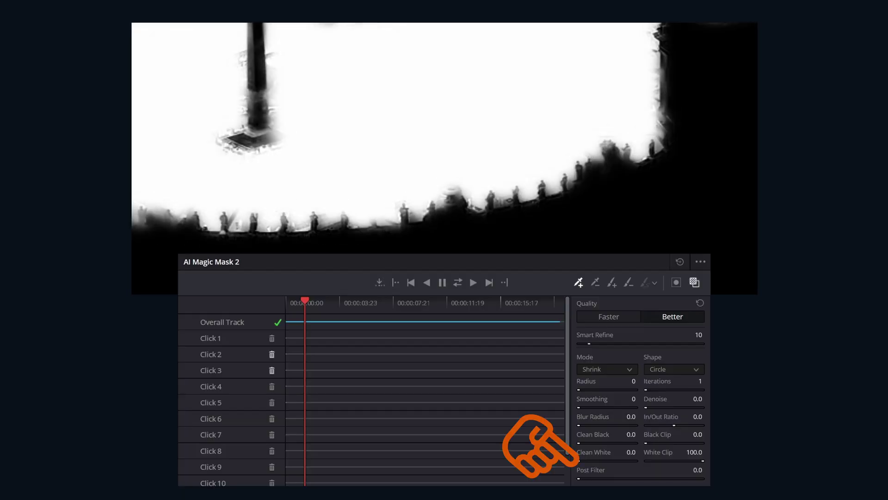